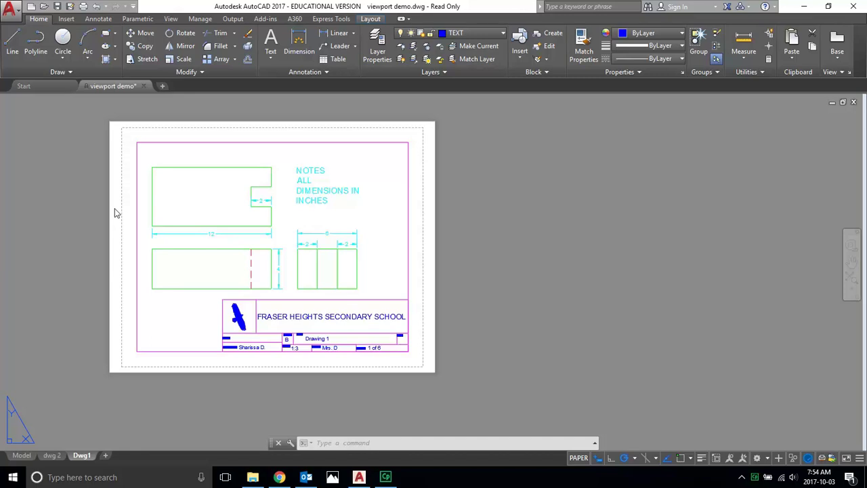
- Review the Model, dwg 2 and Dwg1 layouts, ending on the Dwg1 sheet
scroll(104, 204, "up", 2)
scroll(104, 204, "down", 2)
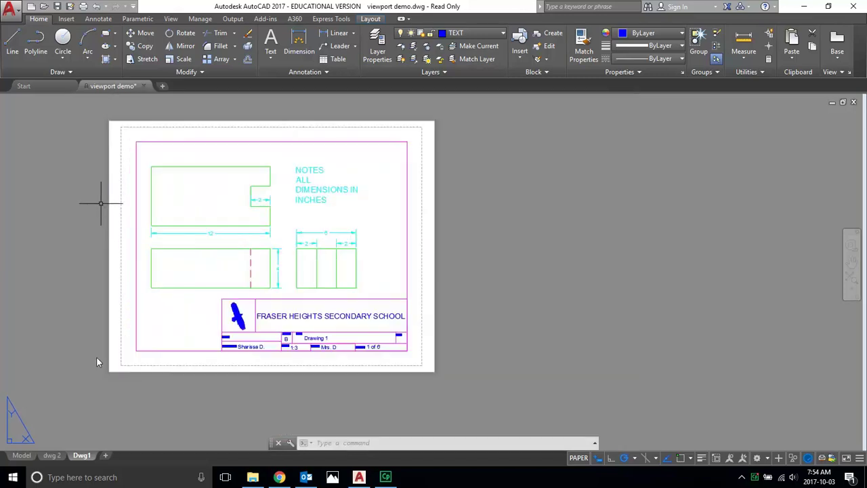
left_click(19, 456)
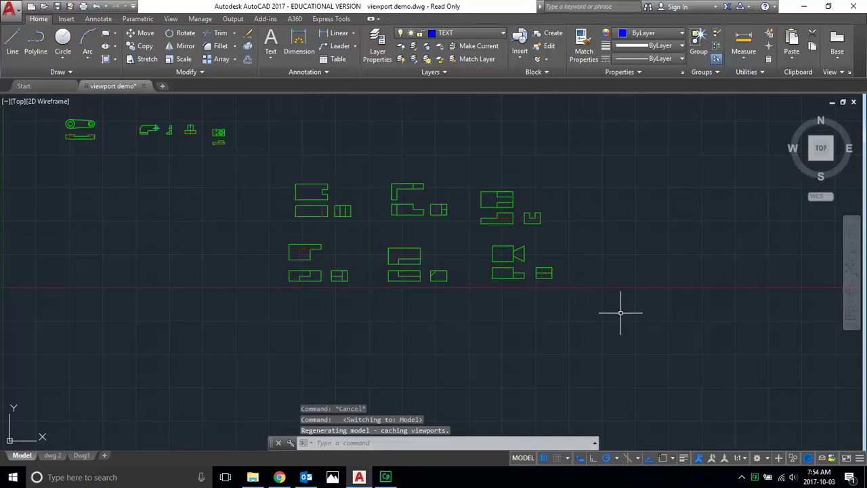
left_click(50, 457)
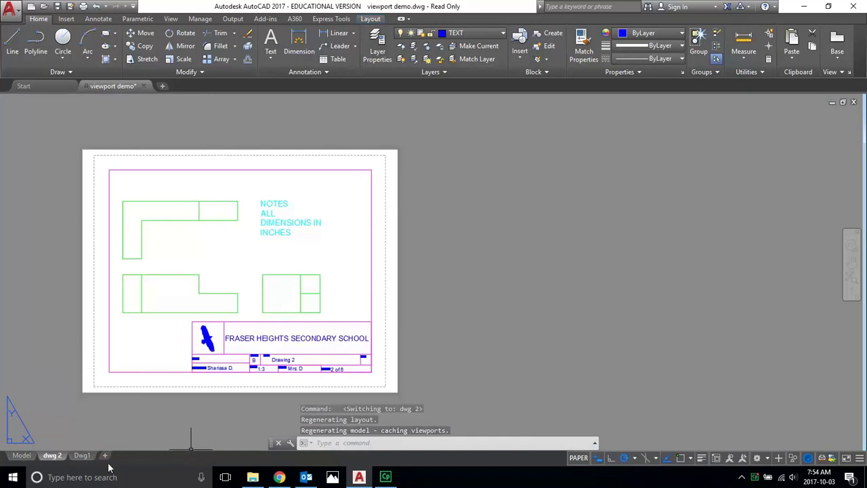
left_click(77, 456)
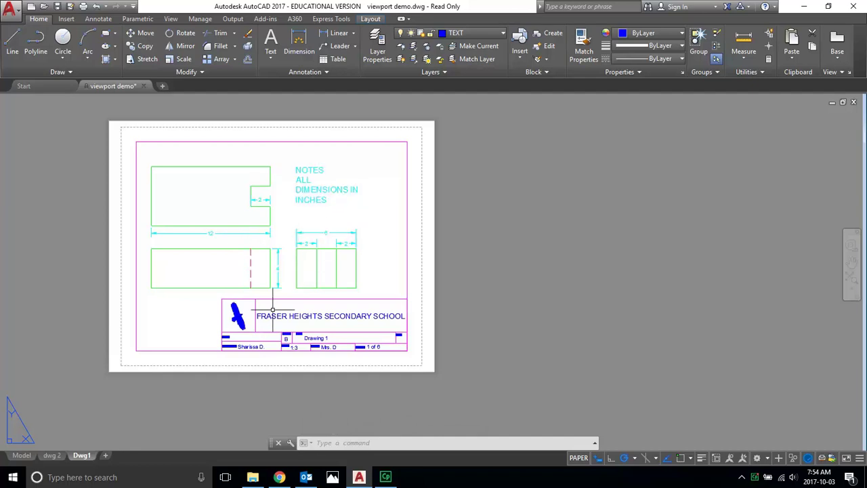
scroll(274, 355, "up", 2)
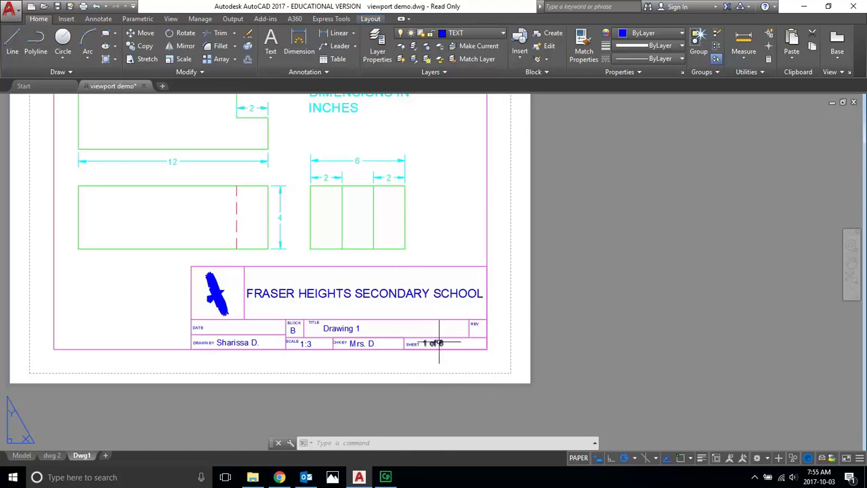
left_click(52, 455)
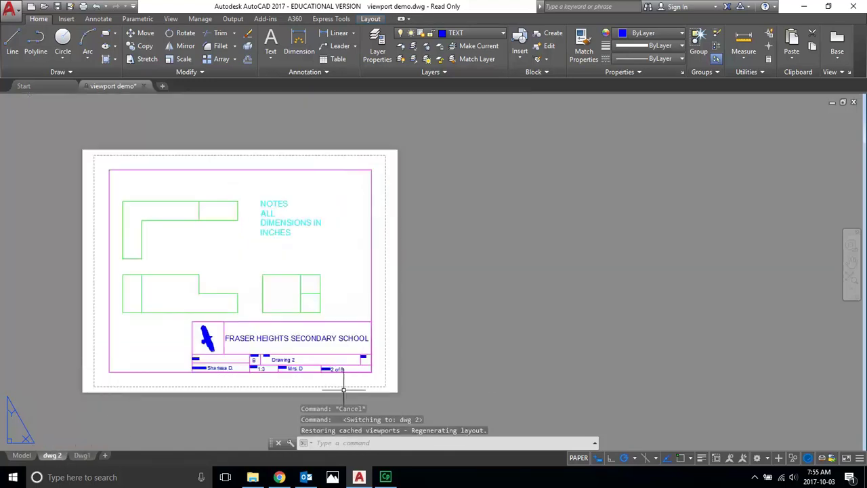
scroll(342, 386, "up", 2)
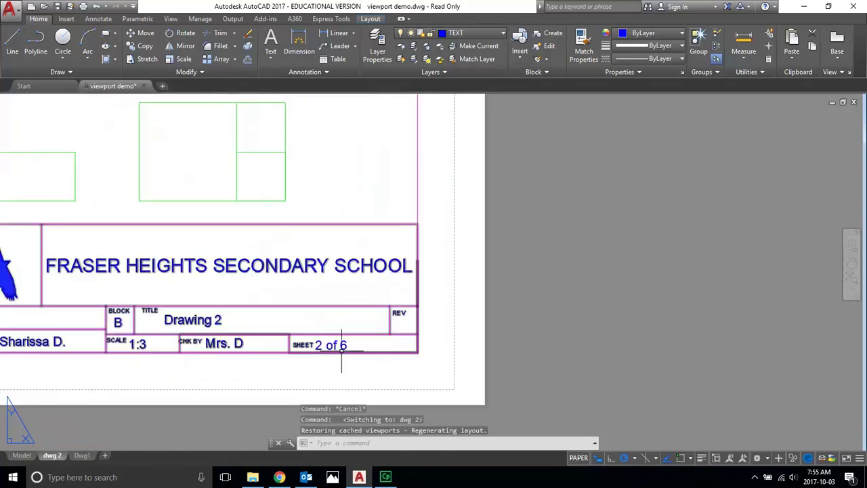
left_click(81, 455)
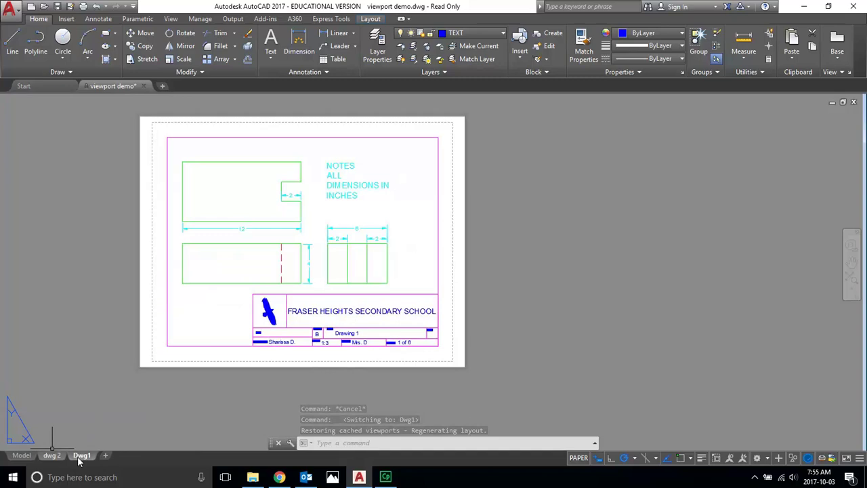
left_click(53, 456)
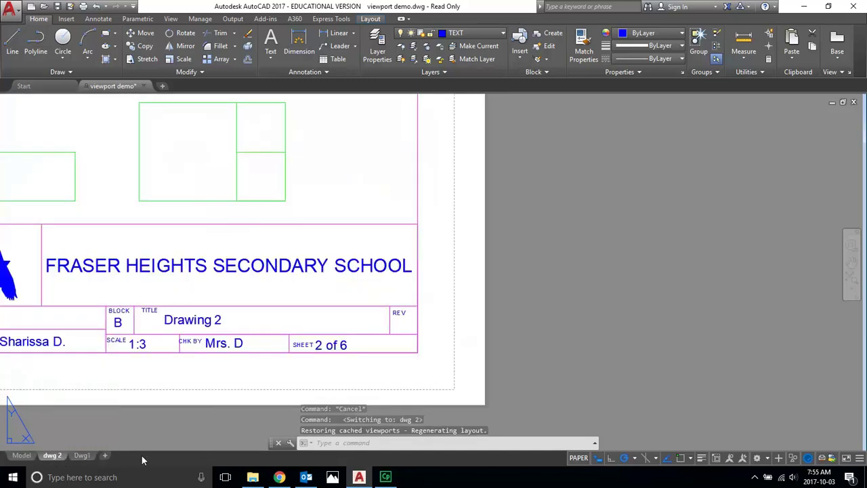
left_click(82, 455)
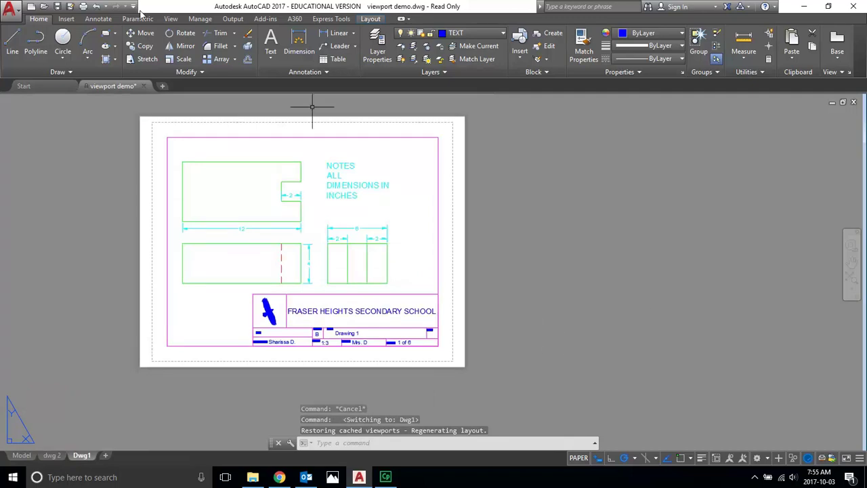
- Start a PDF export from the application menu, saving into the examples and demos folder
left_click(11, 13)
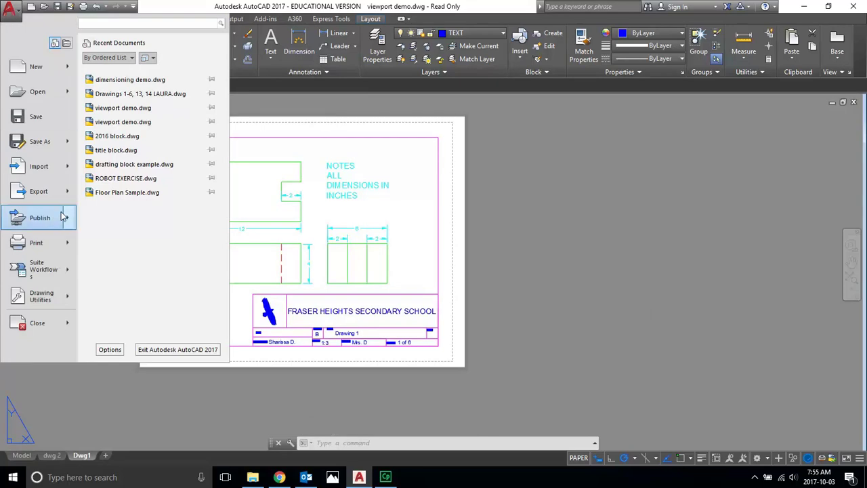
mouse_move(60, 192)
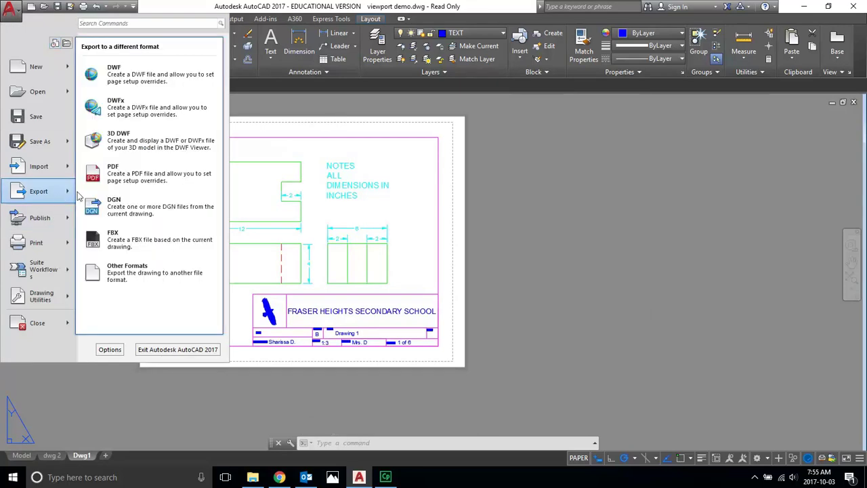
left_click(130, 187)
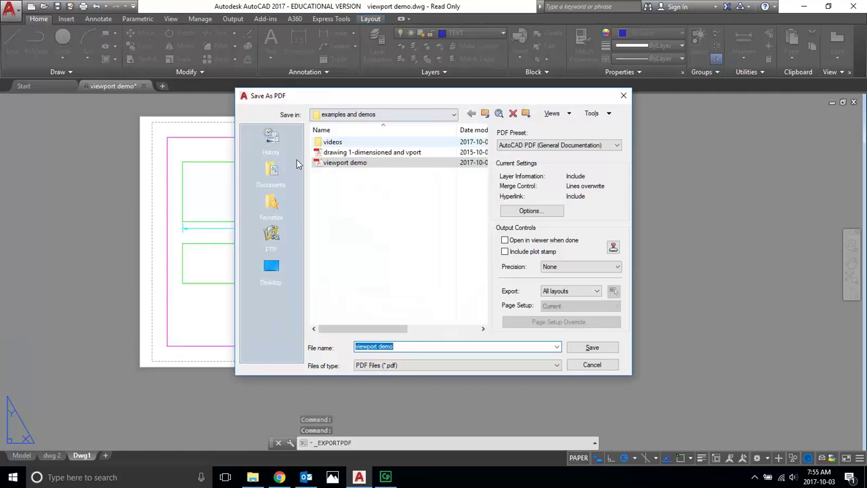
left_click(369, 114)
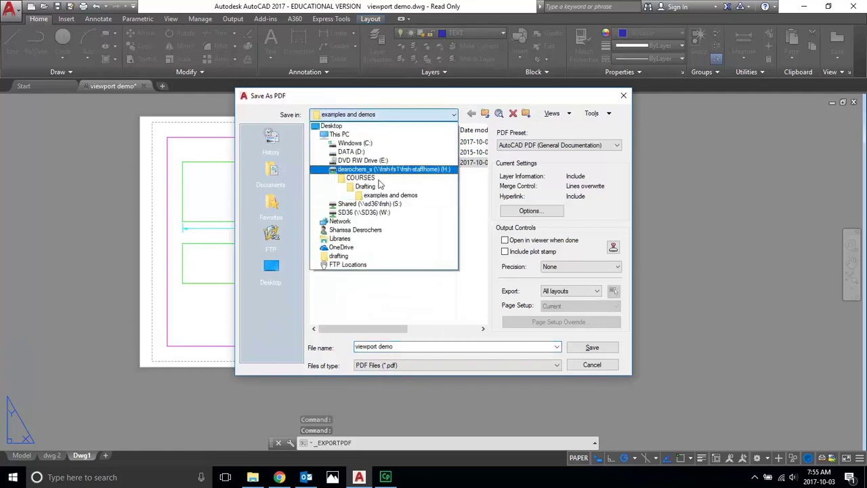
left_click(383, 195)
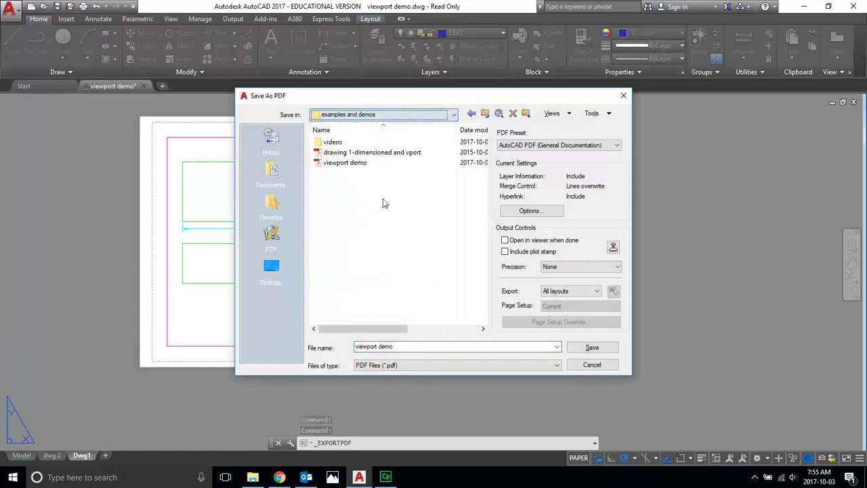
- Replace the file name with 'drawing 1-6', correcting the misspelling along the way
left_click(402, 347)
type("drawgin")
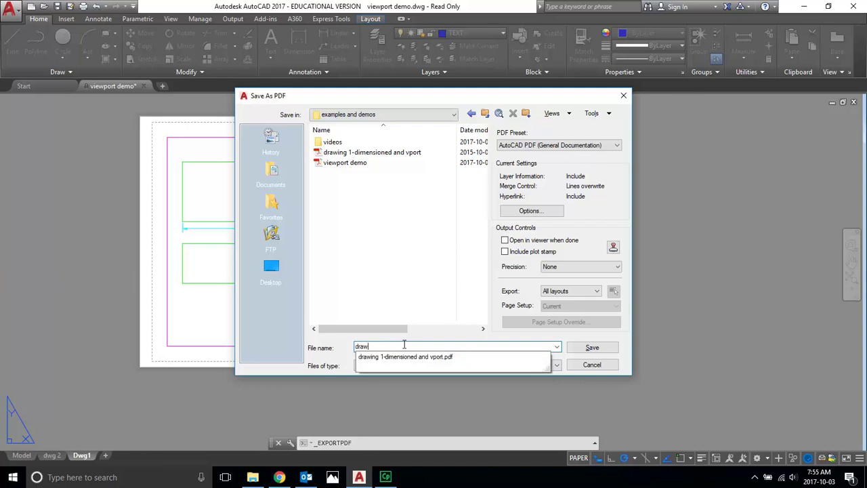
key("BackSpace")
type("gin")
key("BackSpace")
key("BackSpace")
key("BackSpace")
type("ing 1-6")
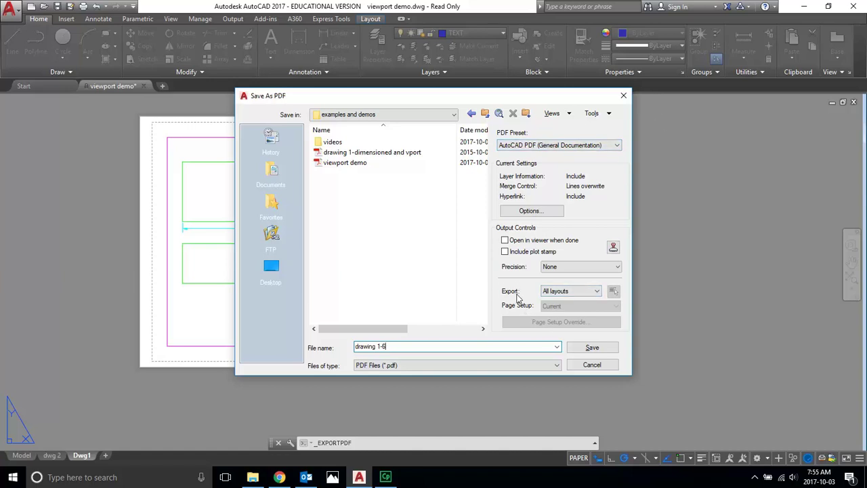
- Set the Export option to All layouts and save the 'drawing 1-6' PDF
left_click(588, 293)
left_click(562, 306)
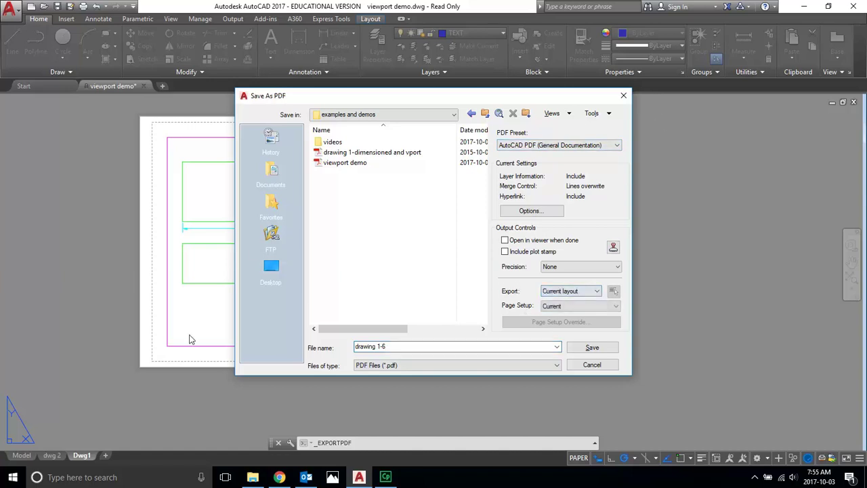
left_click(545, 290)
left_click(561, 308)
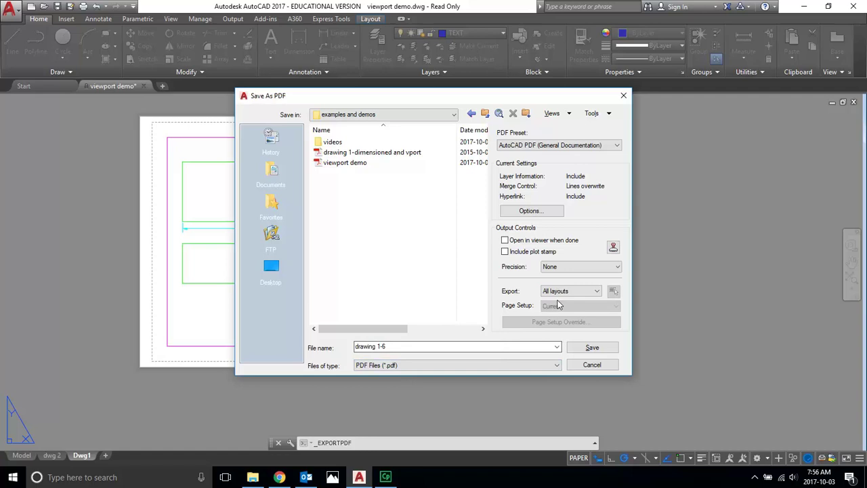
left_click(593, 349)
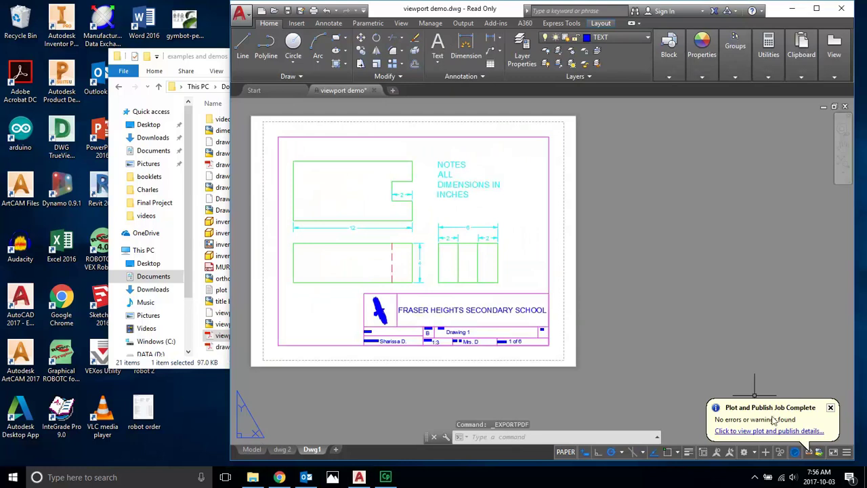
- Open 'drawing 1-6' from the examples and demos folder in File Explorer
left_click(178, 64)
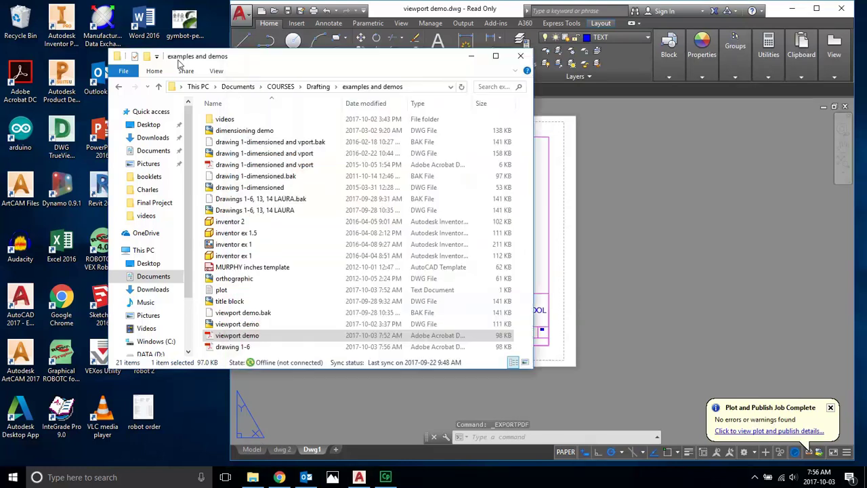
left_click(242, 347)
double_click(242, 346)
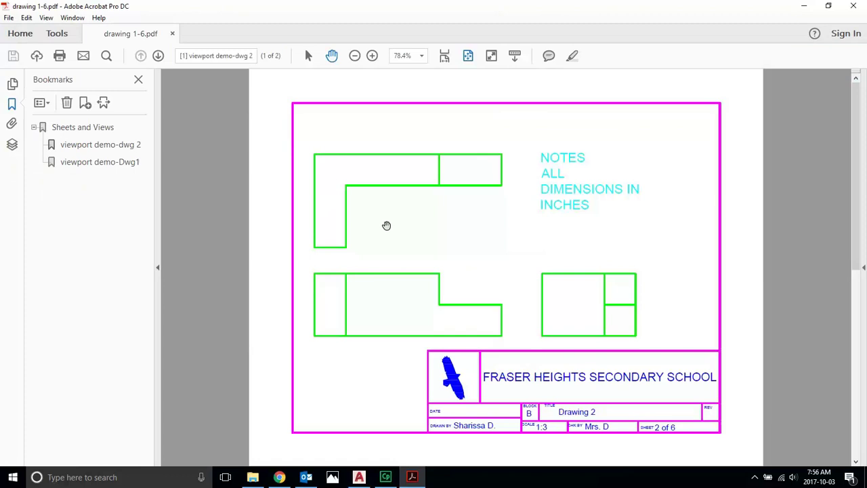
- Scroll the PDF down to page 2, the Drawing 1 sheet
scroll(386, 225, "up", 1)
scroll(386, 226, "down", 1)
scroll(386, 226, "up", 1)
scroll(385, 224, "down", 1)
scroll(443, 195, "down", 1)
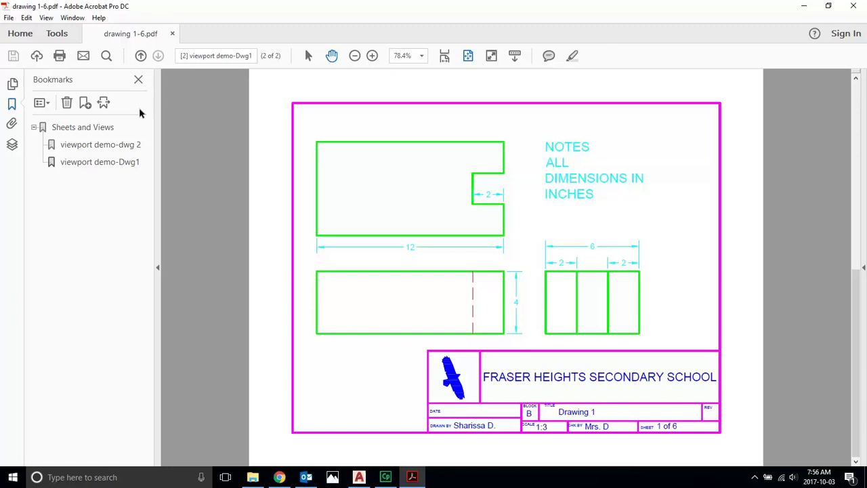
- Show the Layers panel and toggle TITLE BLOCK and HIDDEN layers off and back on
left_click(12, 145)
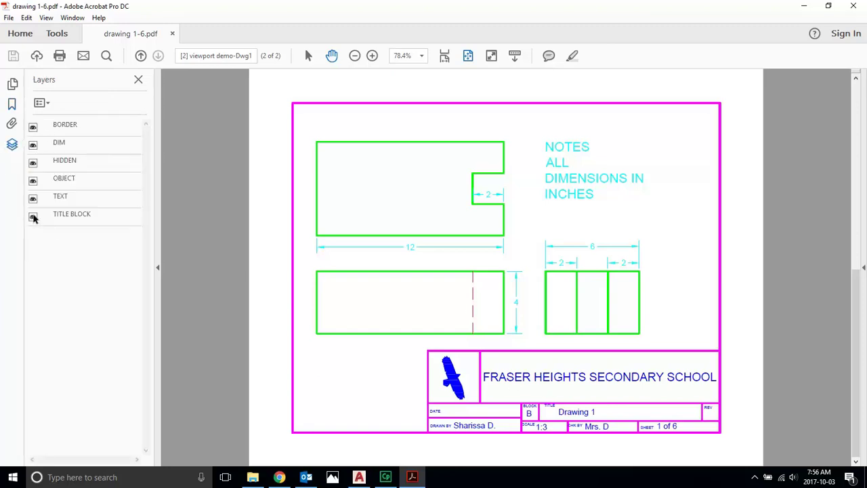
left_click(33, 218)
left_click(33, 217)
left_click(32, 163)
left_click(32, 163)
- Dismiss the Reading Untagged Document prompt and show thumbnails of both PDF pages
scroll(474, 262, "up", 3)
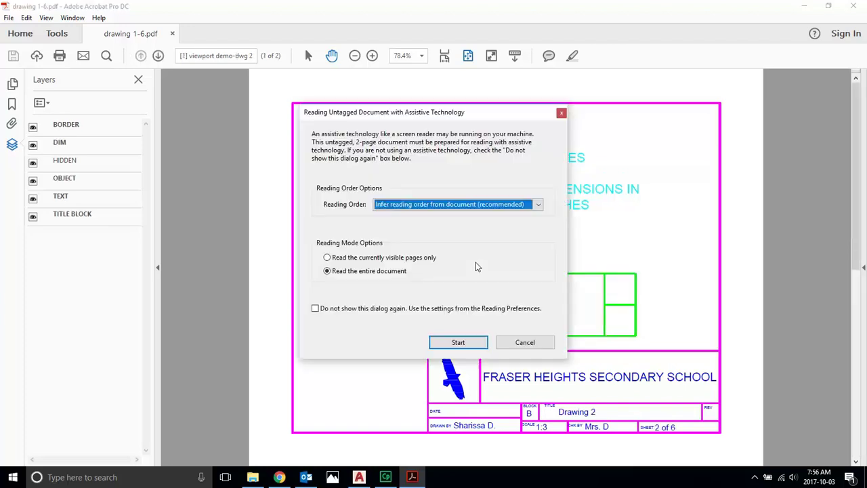
left_click(561, 112)
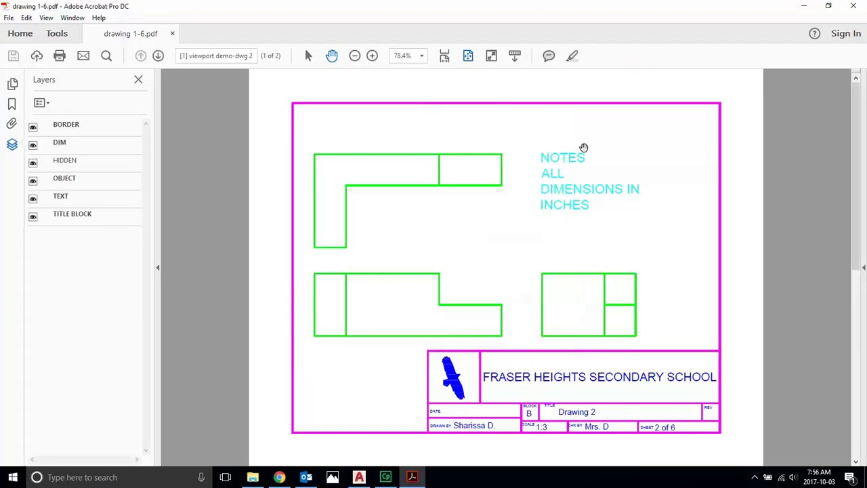
scroll(599, 161, "down", 3)
scroll(599, 160, "up", 3)
left_click(13, 105)
left_click(12, 87)
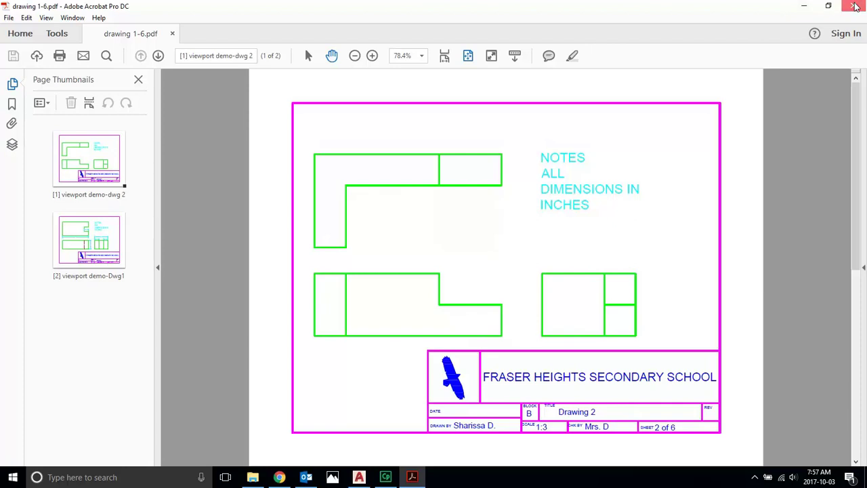
- Close Adobe Acrobat and bring AutoCAD back on the Drawing 1 layout
left_click(855, 6)
left_click(469, 57)
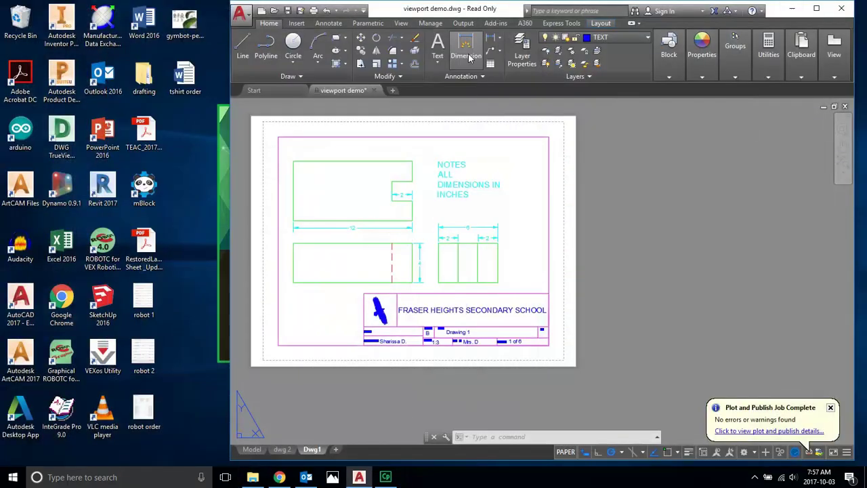